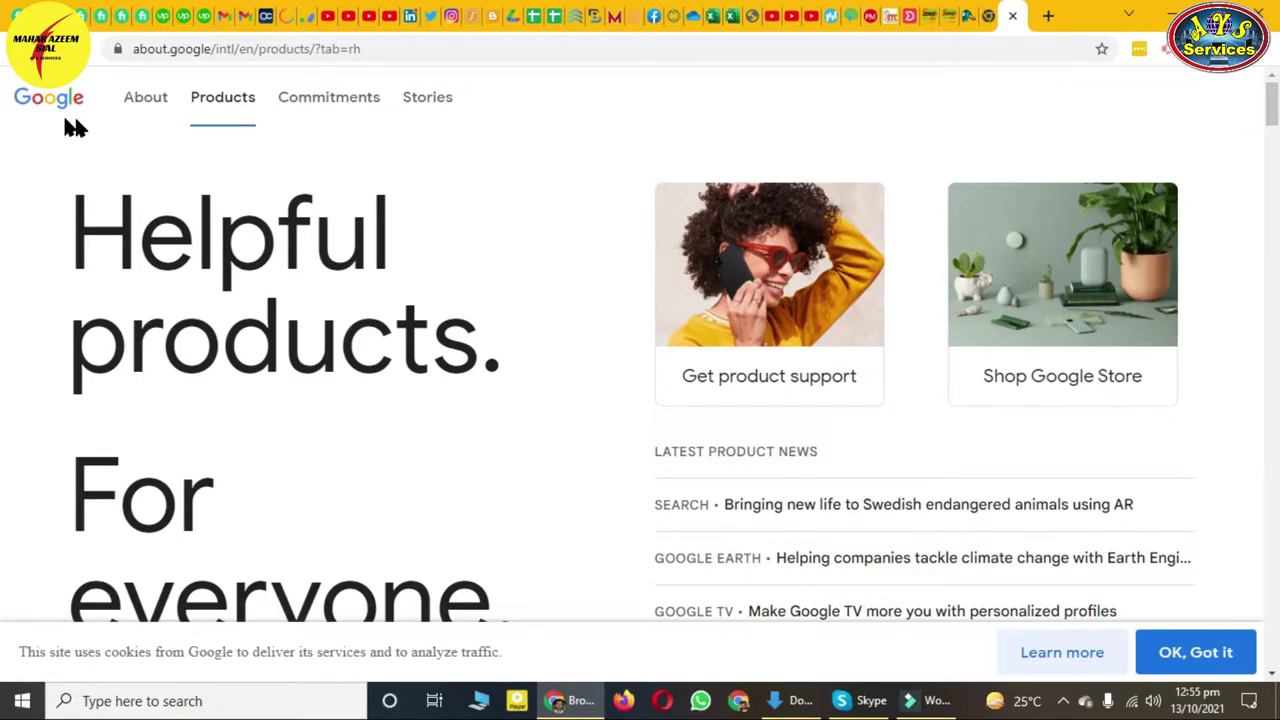
Open Google My Business from the Google apps and close the leftover Google products page.
{"action": "left_click", "coordinate": [1011, 16]}
{"action": "left_click", "coordinate": [1186, 128]}
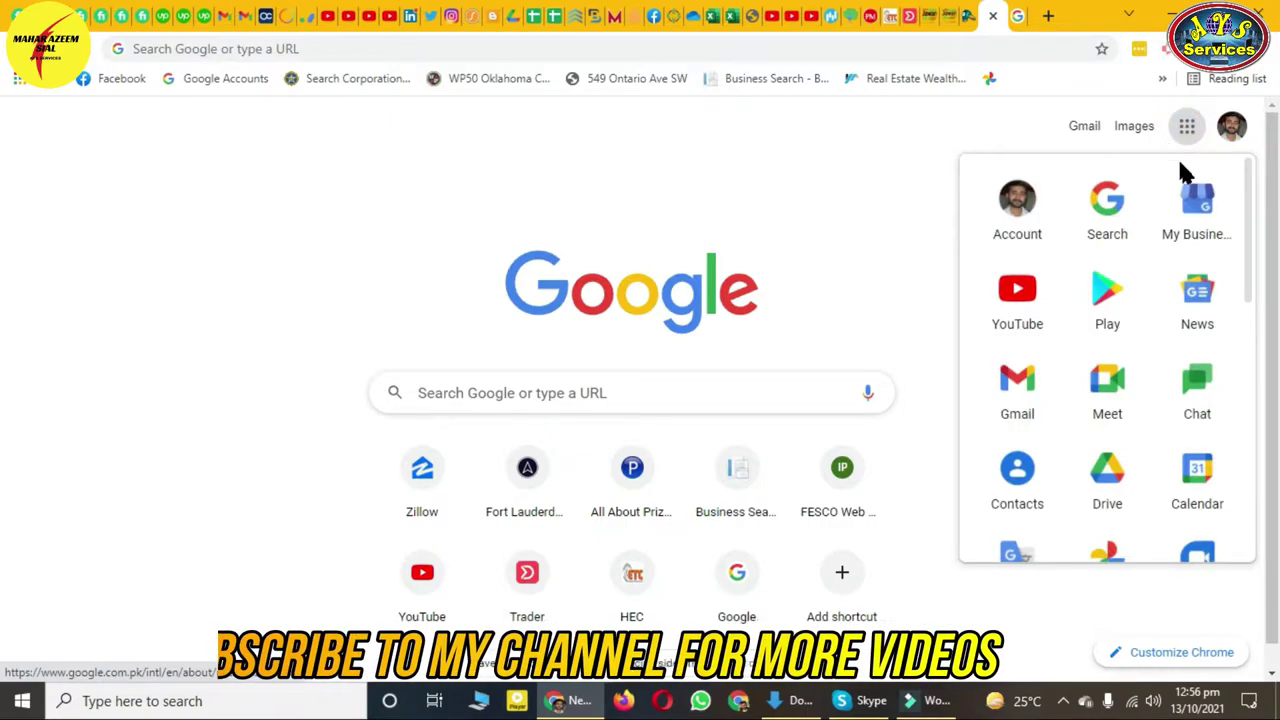
{"action": "left_click", "coordinate": [1178, 221]}
{"action": "left_click", "coordinate": [1017, 16]}
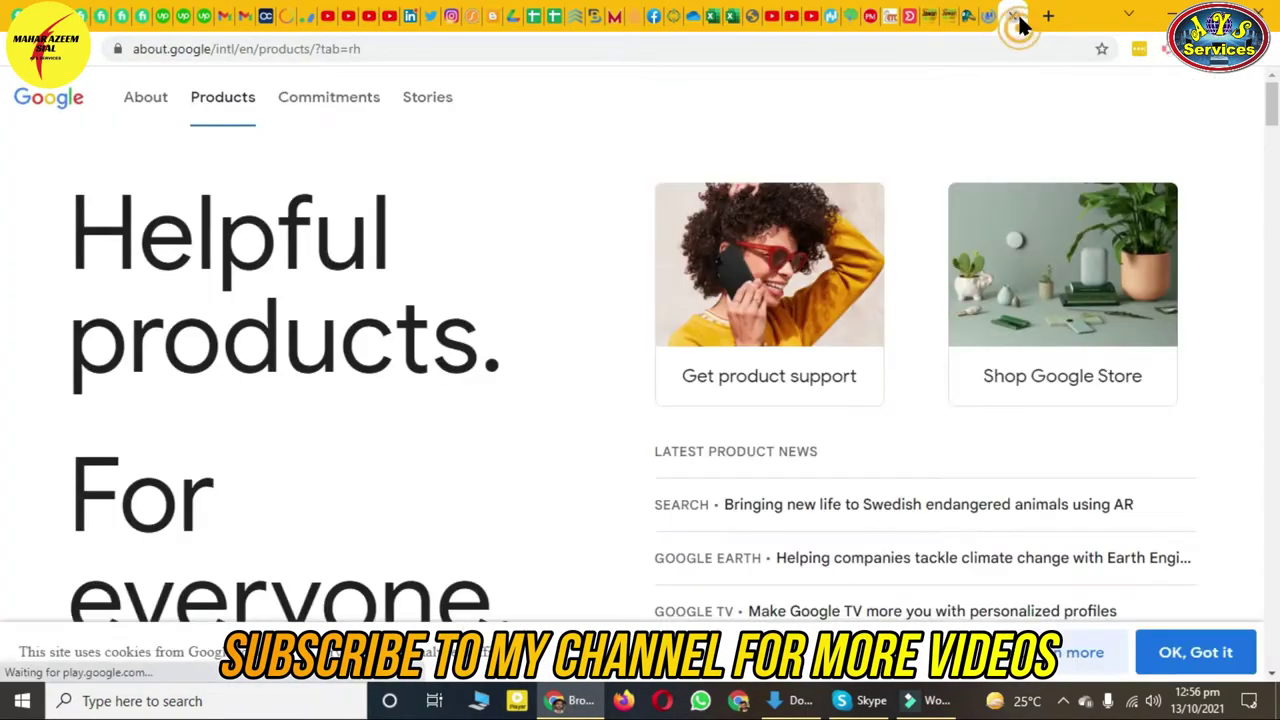
{"action": "left_click", "coordinate": [1016, 16]}
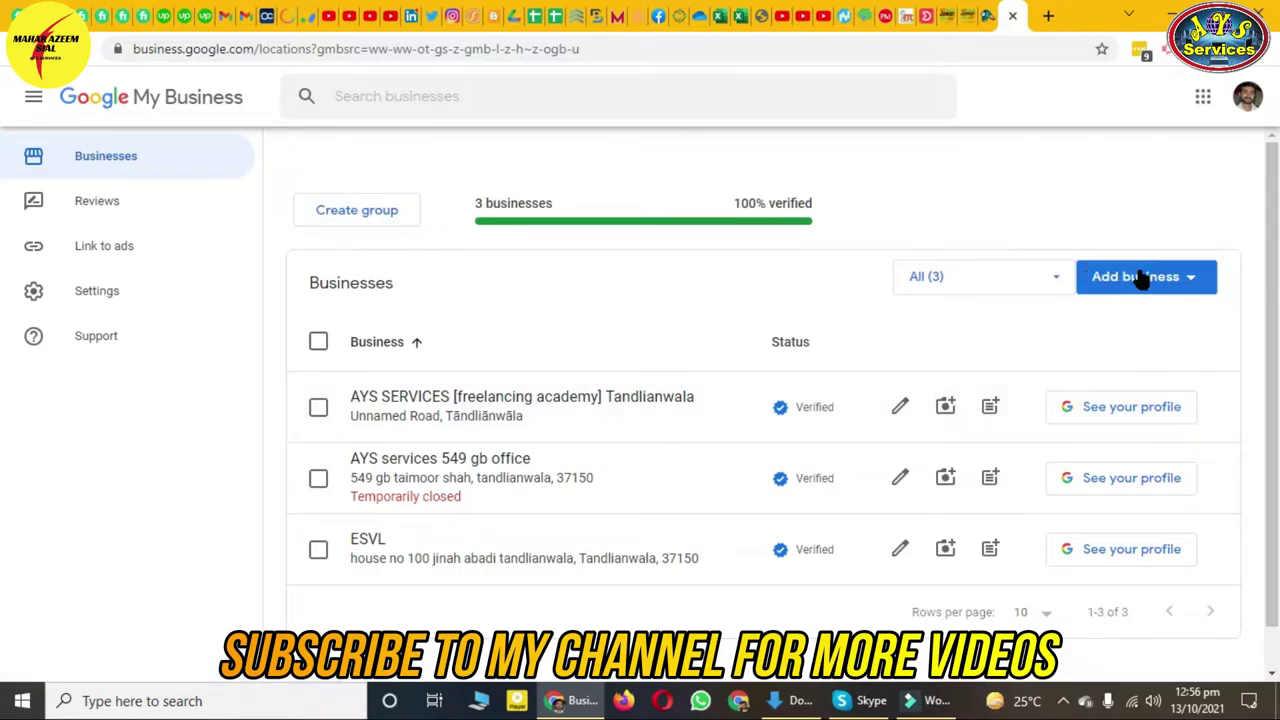
Check the options for adding a business and open the AYS SERVICES [freelancing academy] Tandlianwala business.
{"action": "left_click", "coordinate": [1183, 281]}
{"action": "left_click", "coordinate": [1095, 220]}
{"action": "left_click", "coordinate": [438, 398]}
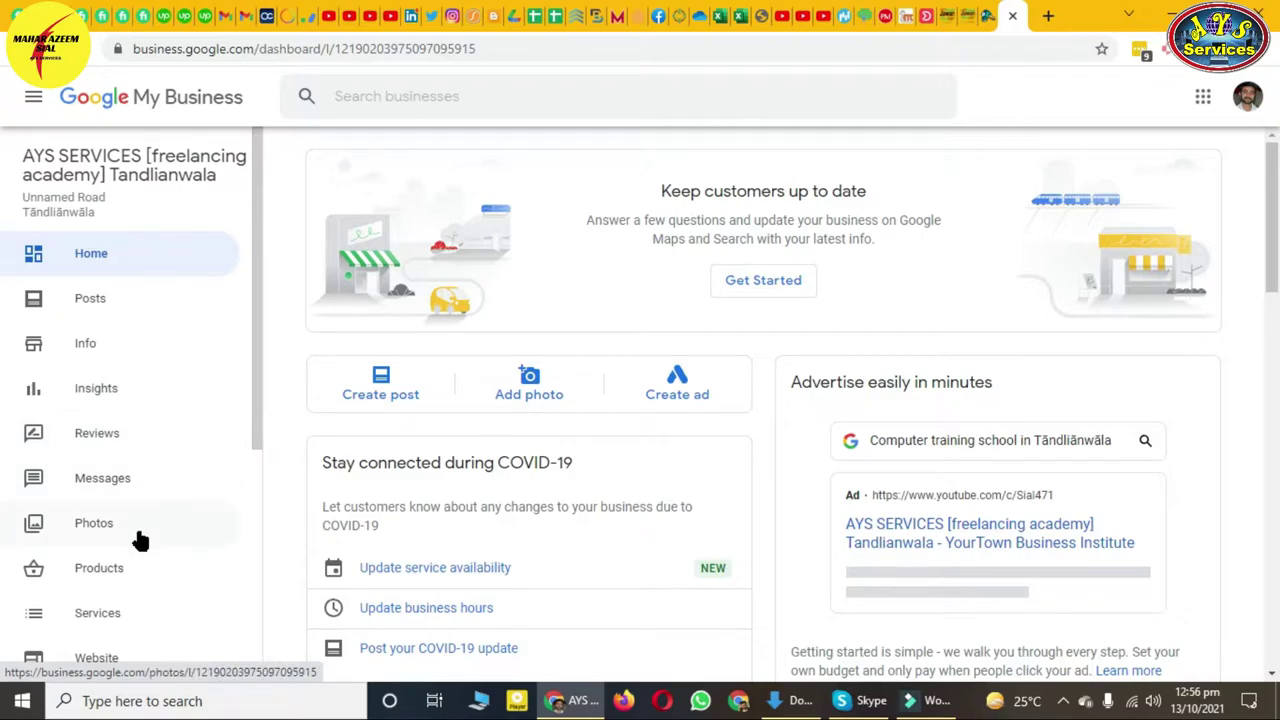
Look over the business dashboard and its sections, and open the business's posts.
{"action": "scroll", "coordinate": [142, 513], "scroll_direction": "down", "scroll_amount": 2}
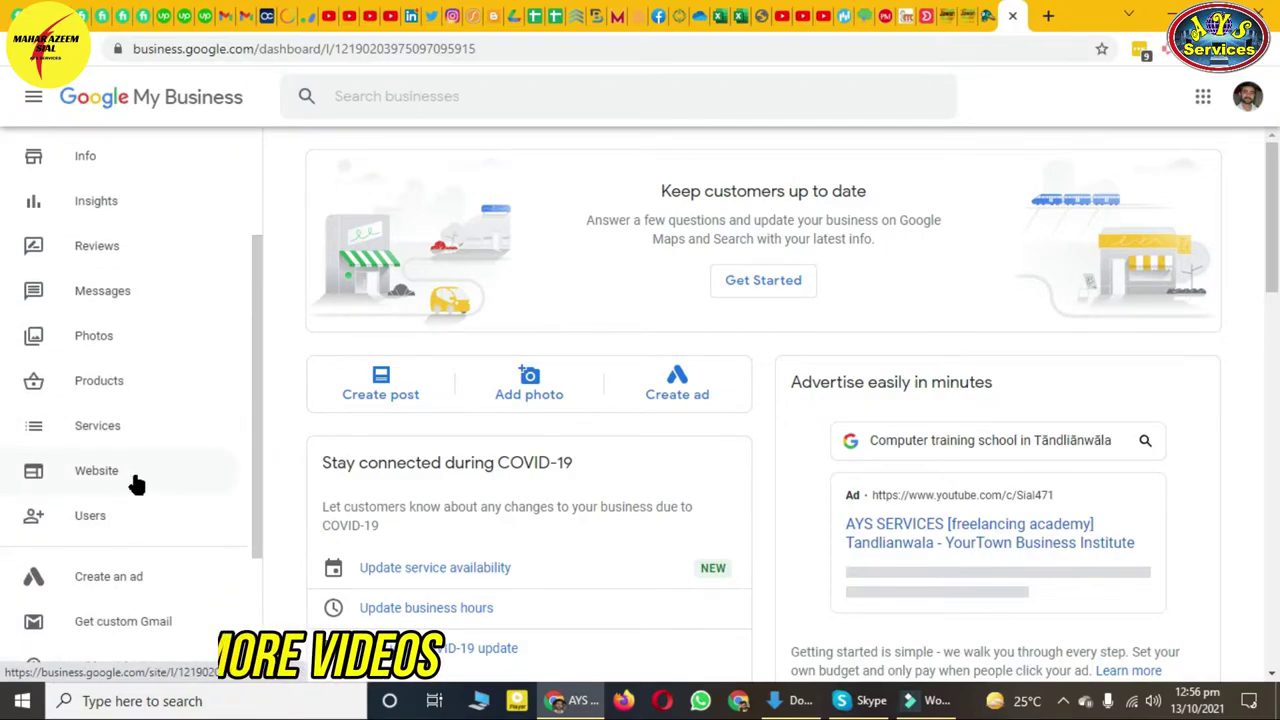
{"action": "scroll", "coordinate": [135, 480], "scroll_direction": "down", "scroll_amount": 1}
{"action": "scroll", "coordinate": [123, 435], "scroll_direction": "down", "scroll_amount": 1}
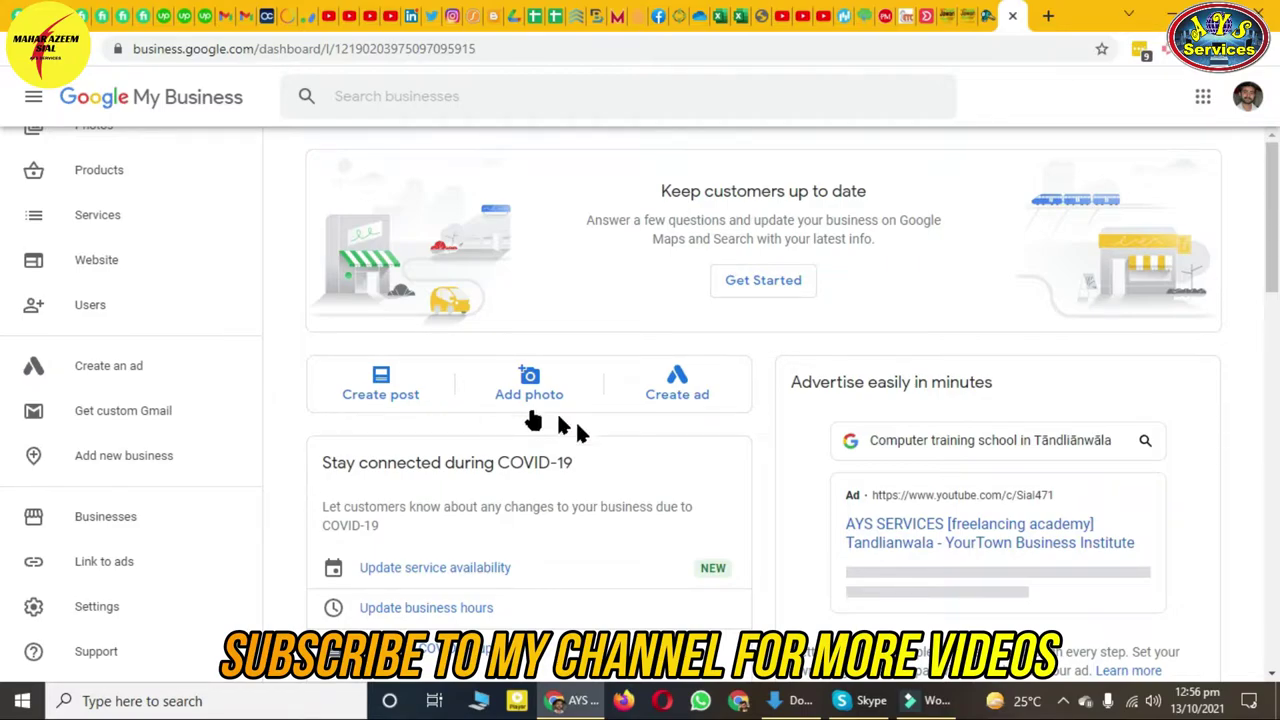
{"action": "scroll", "coordinate": [914, 491], "scroll_direction": "down", "scroll_amount": 2}
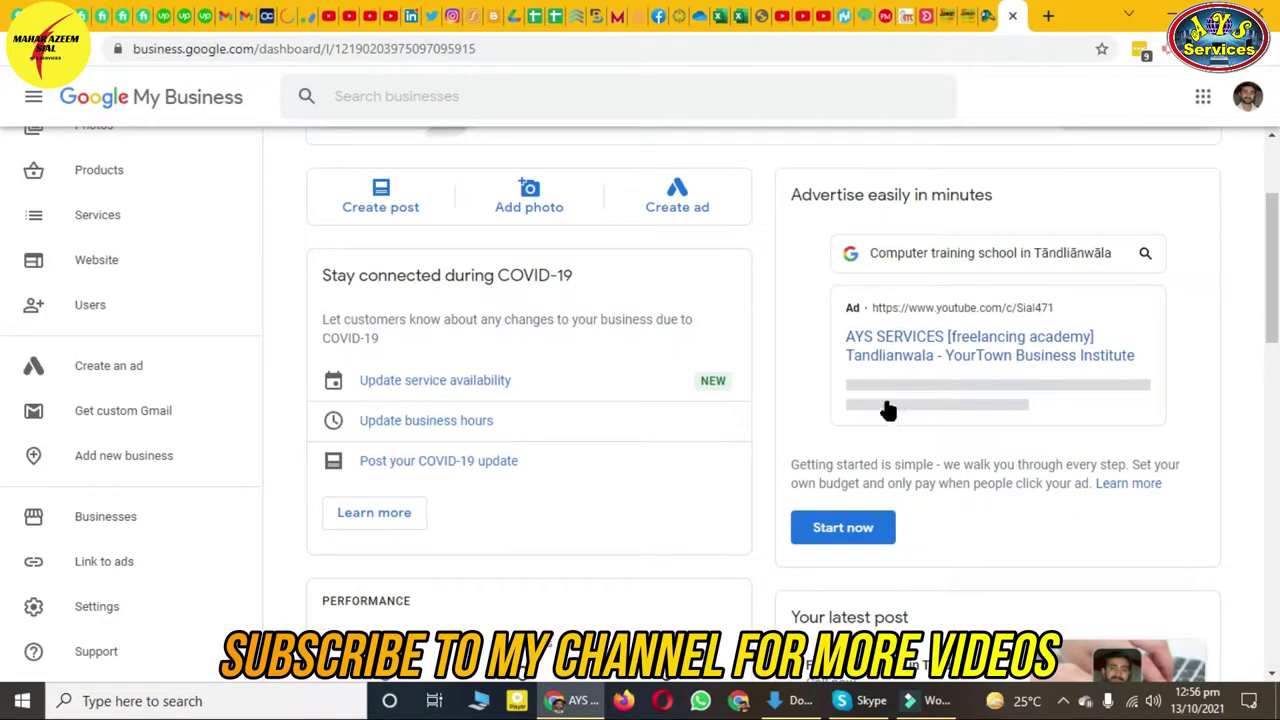
{"action": "scroll", "coordinate": [819, 397], "scroll_direction": "up", "scroll_amount": 2}
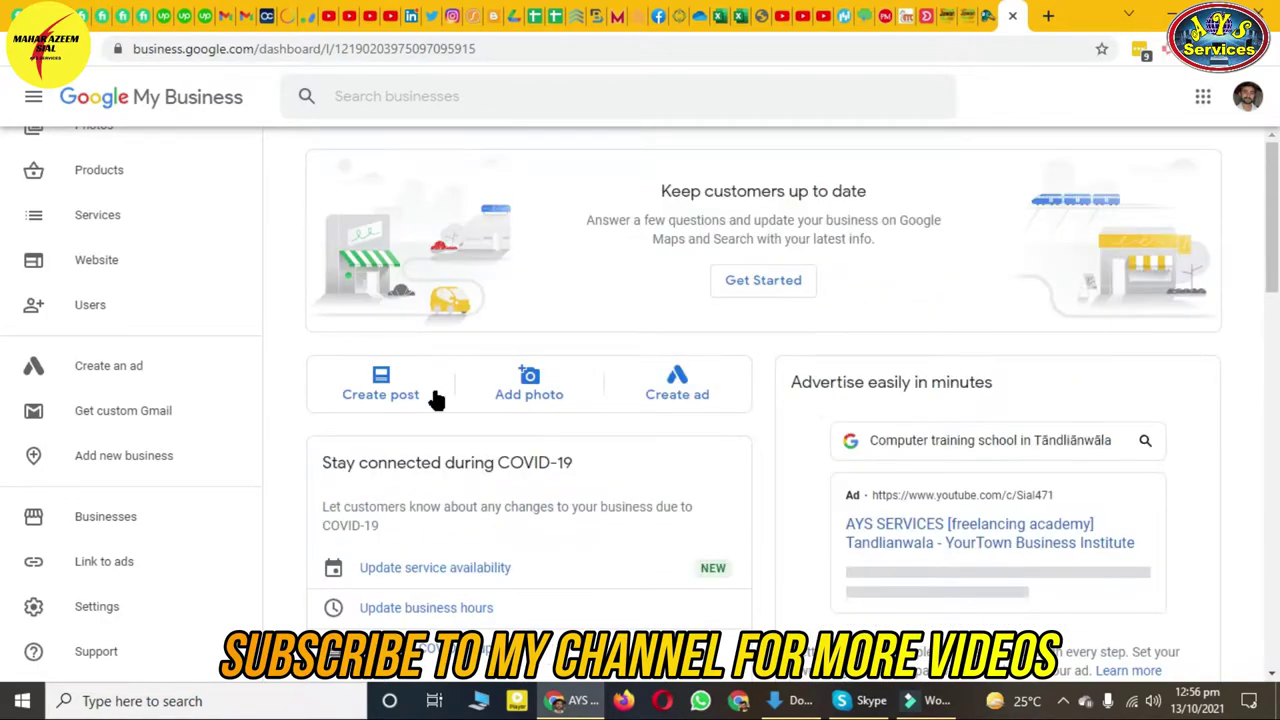
{"action": "scroll", "coordinate": [163, 317], "scroll_direction": "up", "scroll_amount": 4}
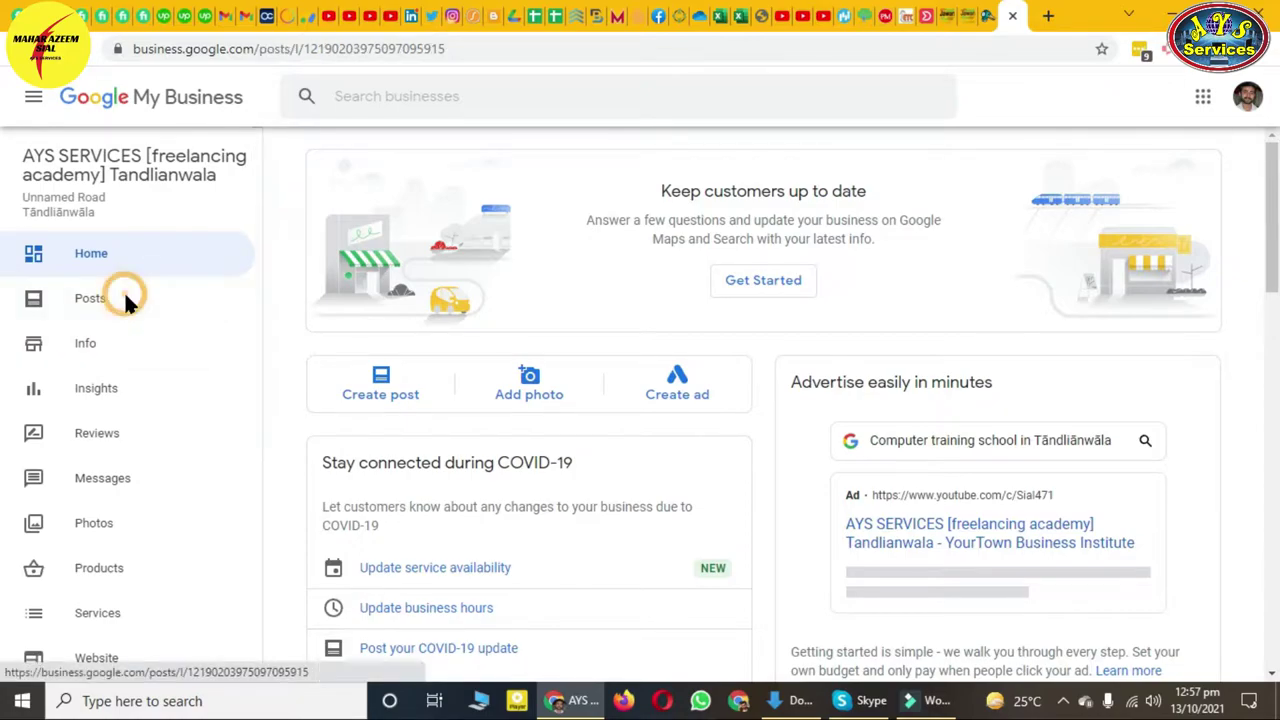
{"action": "left_click", "coordinate": [125, 299]}
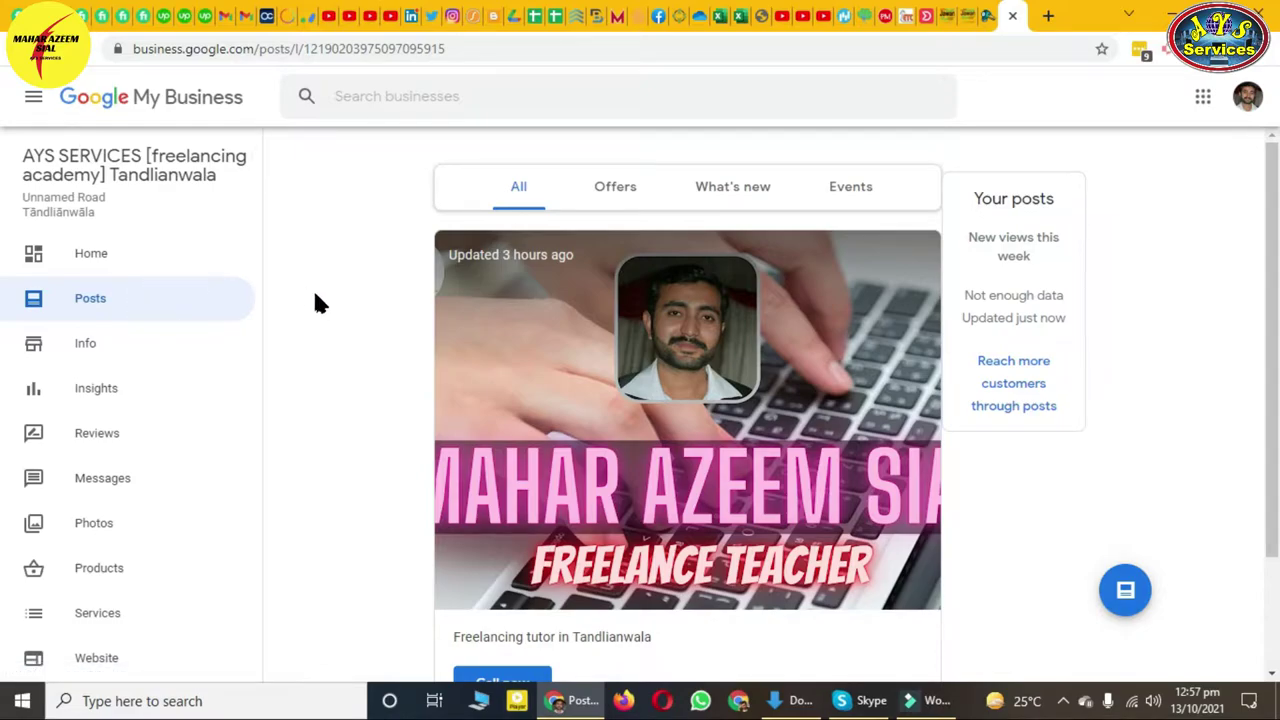
{"action": "left_click", "coordinate": [108, 312]}
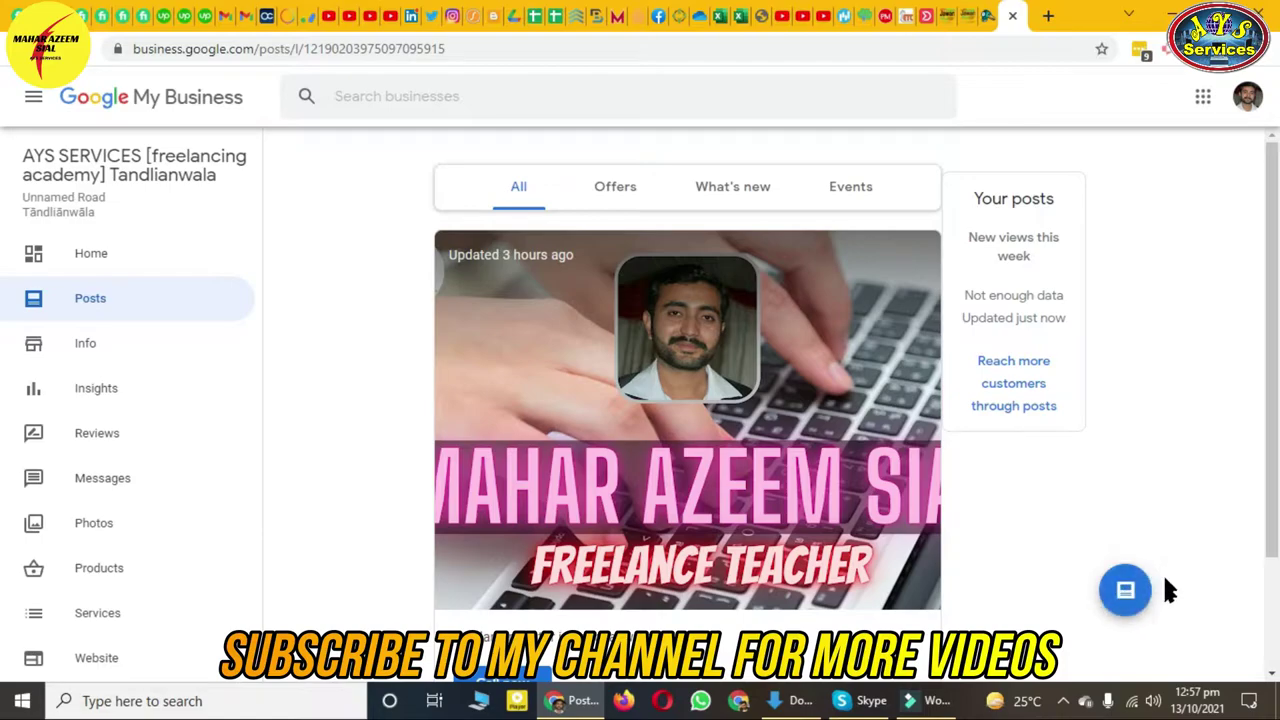
Start creating a new post and review the COVID-19 update form.
{"action": "left_click", "coordinate": [1120, 590]}
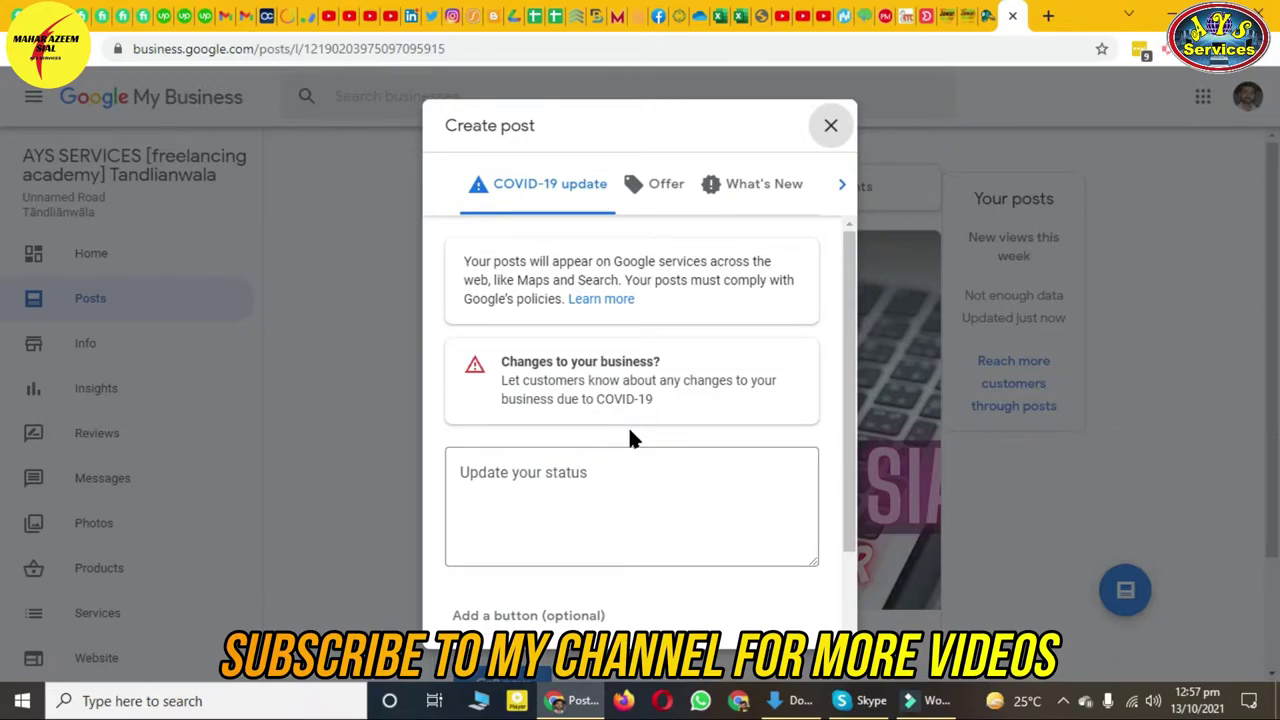
{"action": "scroll", "coordinate": [643, 415], "scroll_direction": "down", "scroll_amount": 1}
{"action": "scroll", "coordinate": [629, 370], "scroll_direction": "up", "scroll_amount": 1}
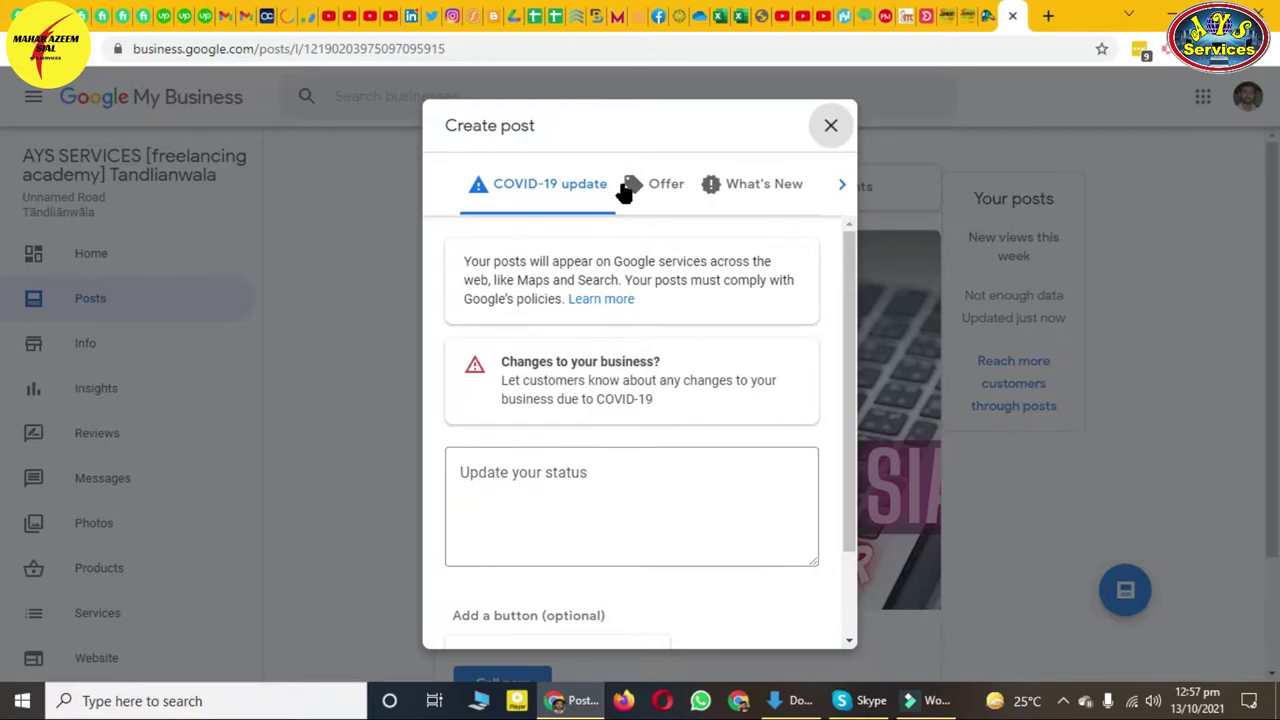
Examine the Offer post form, including its media, title, date and optional detail fields.
{"action": "left_click", "coordinate": [650, 184]}
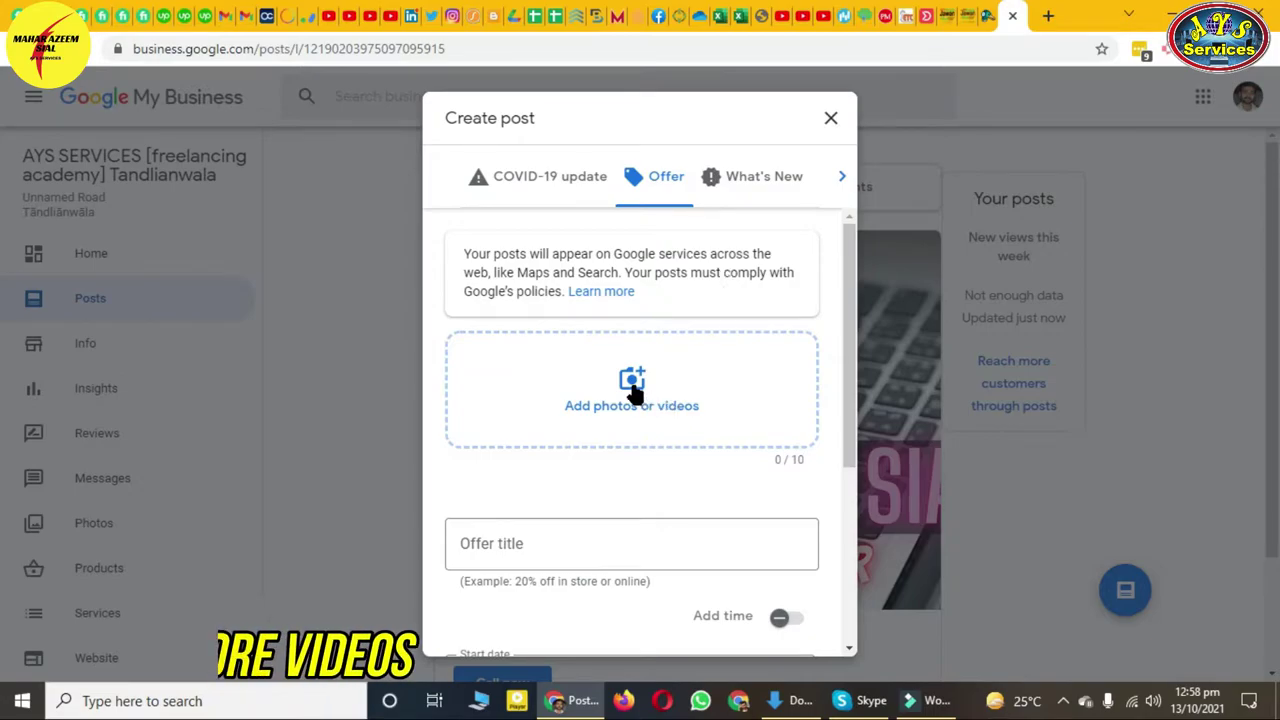
{"action": "left_click", "coordinate": [657, 190]}
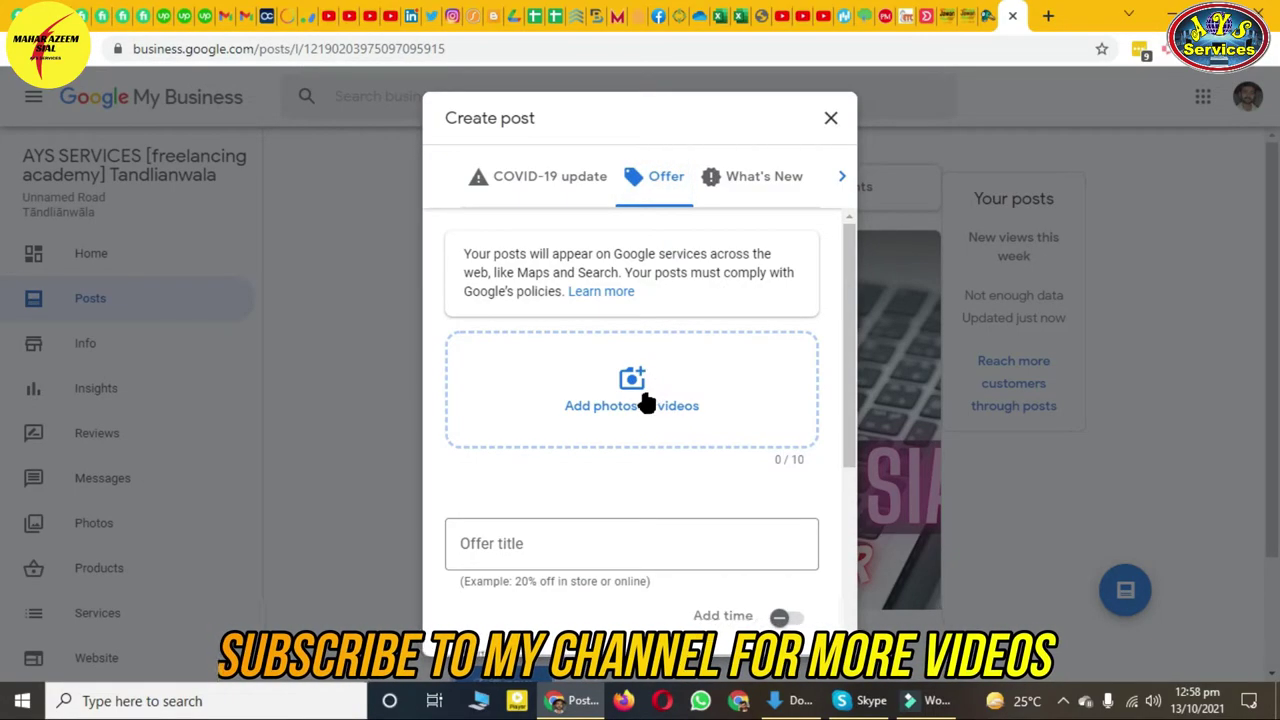
{"action": "scroll", "coordinate": [629, 400], "scroll_direction": "down", "scroll_amount": 2}
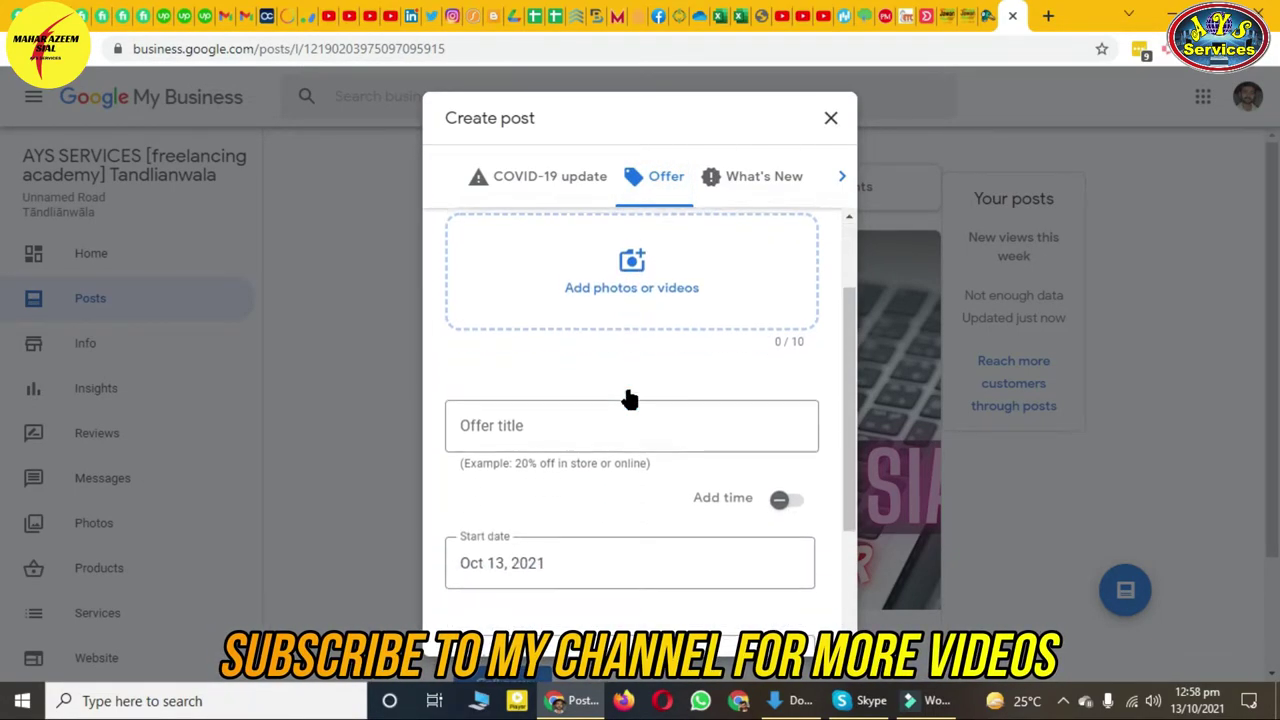
{"action": "left_click", "coordinate": [599, 361]}
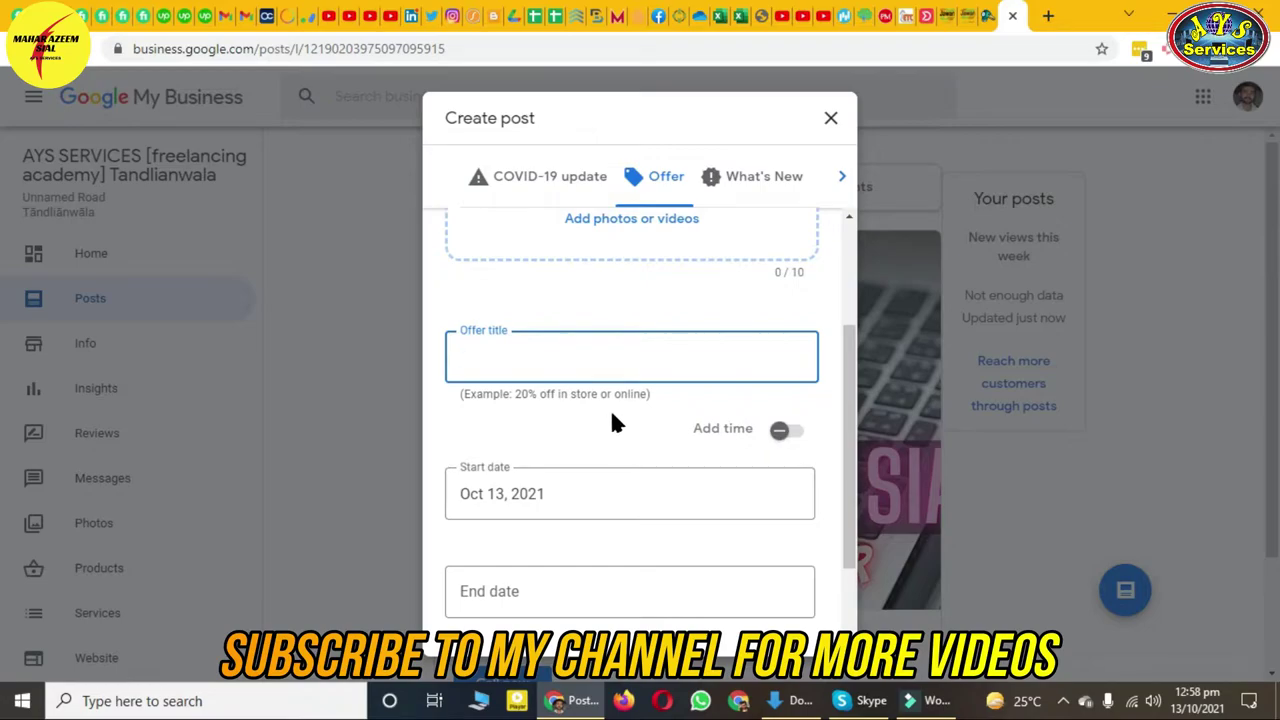
{"action": "scroll", "coordinate": [620, 390], "scroll_direction": "down", "scroll_amount": 2}
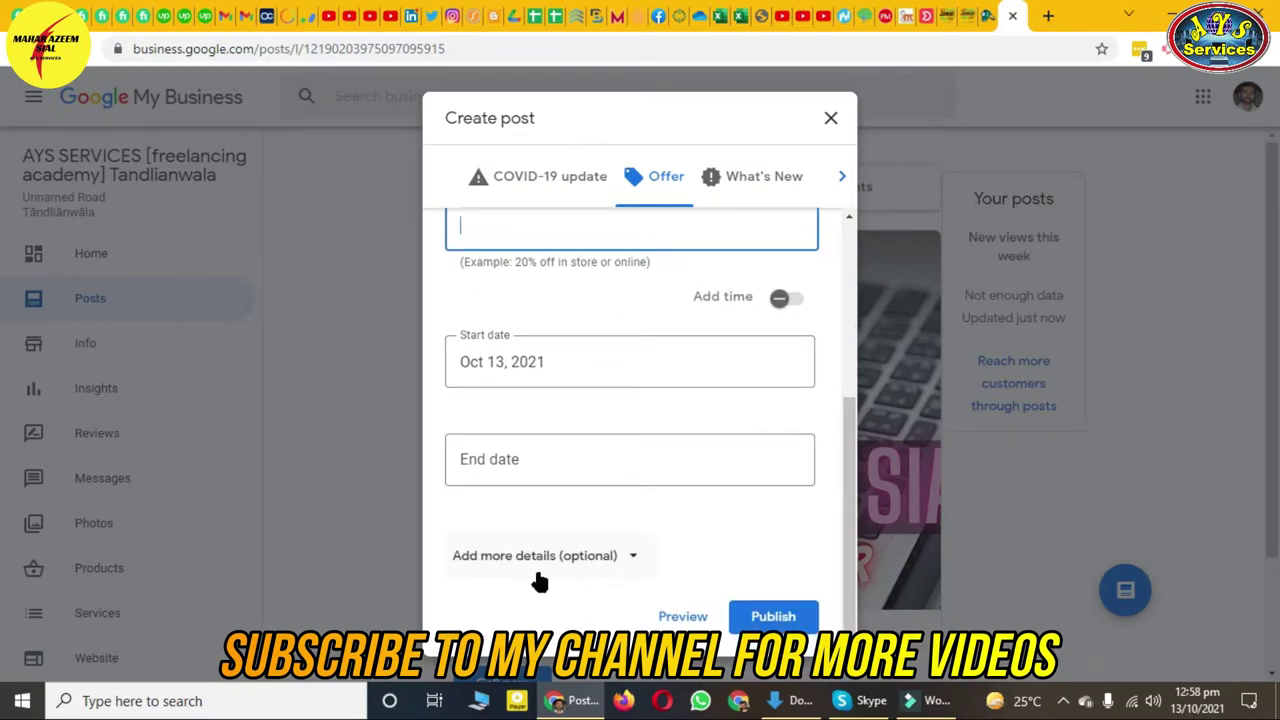
{"action": "left_click", "coordinate": [606, 555]}
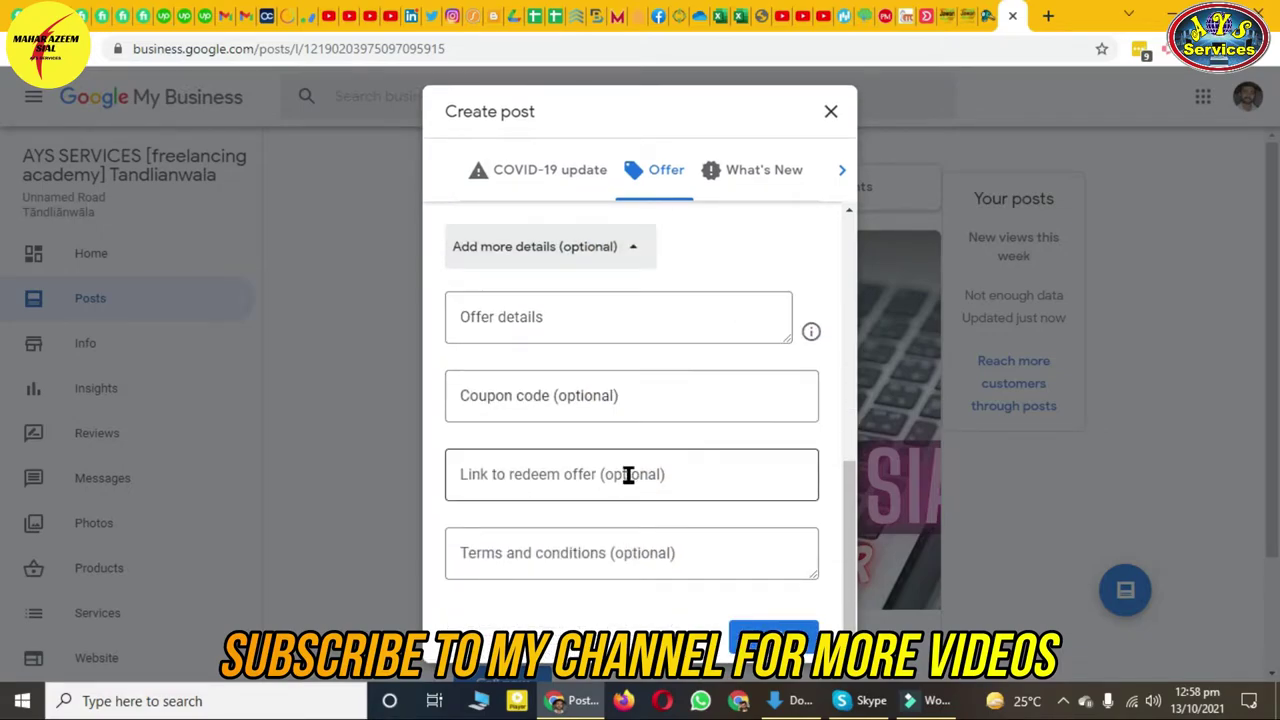
{"action": "scroll", "coordinate": [650, 480], "scroll_direction": "up", "scroll_amount": 5}
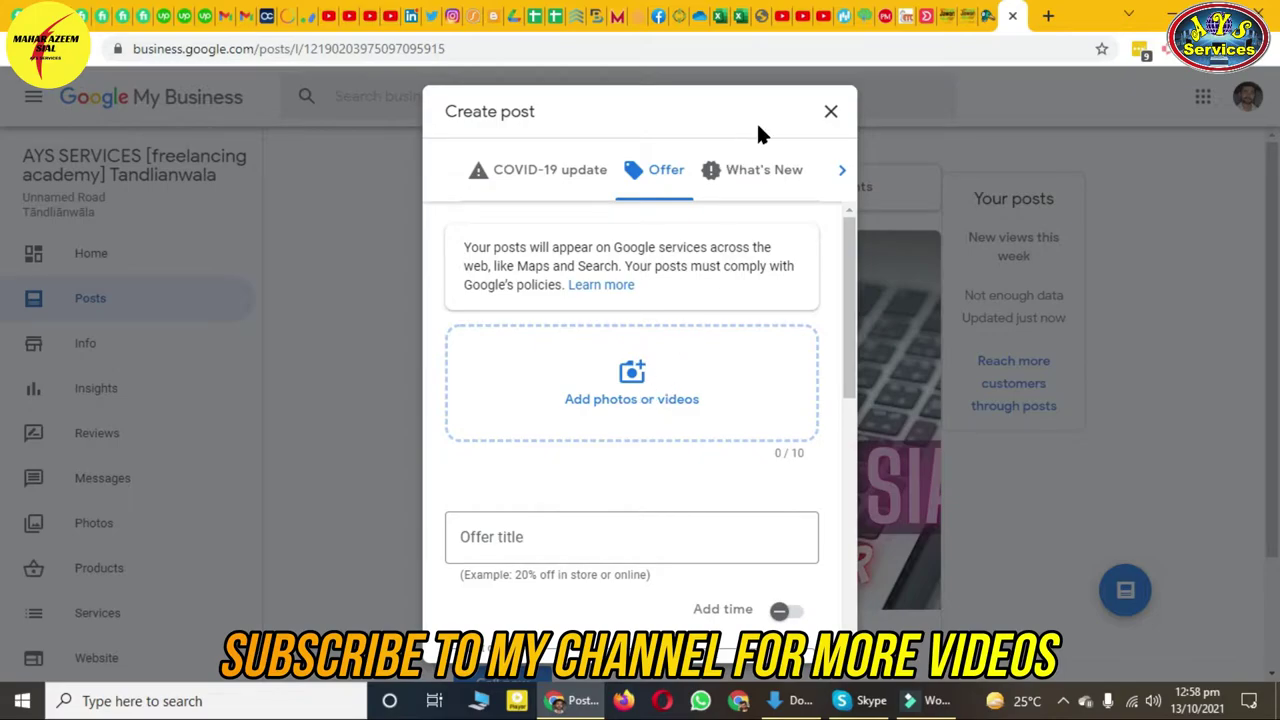
Examine the What's New and Event post forms, including the event's title, dates and details.
{"action": "left_click", "coordinate": [764, 172]}
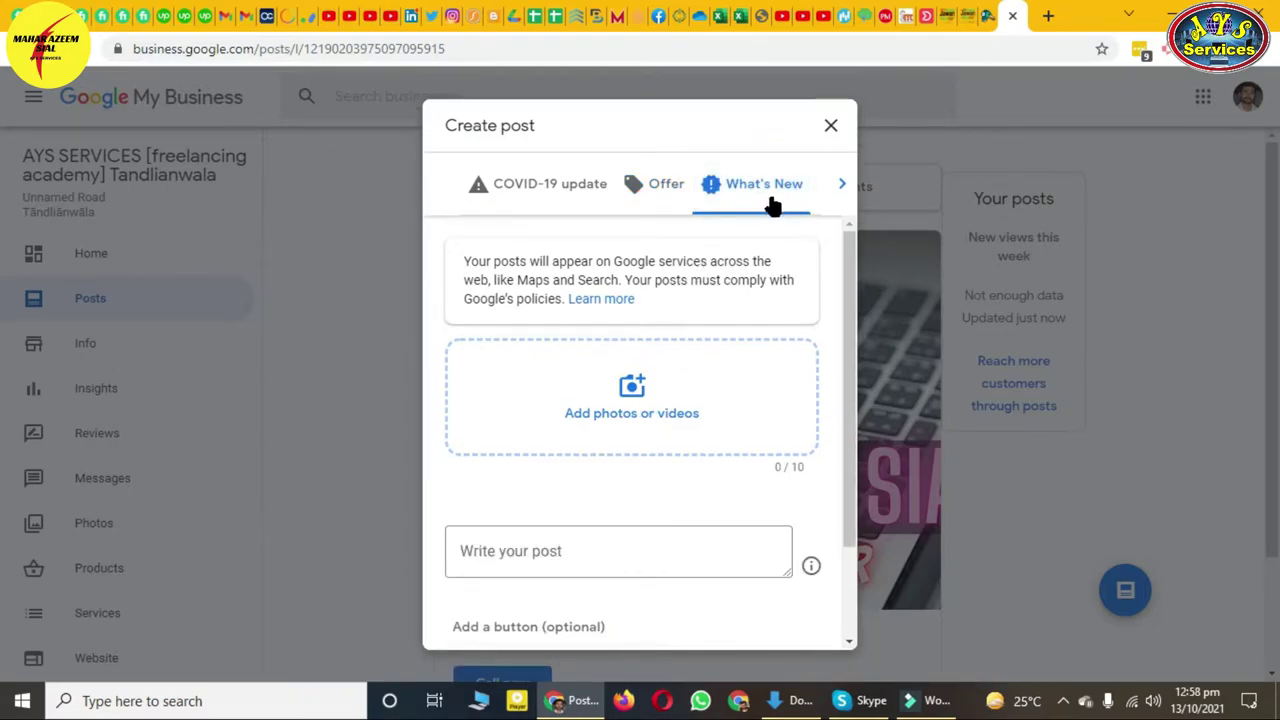
{"action": "left_click", "coordinate": [840, 186]}
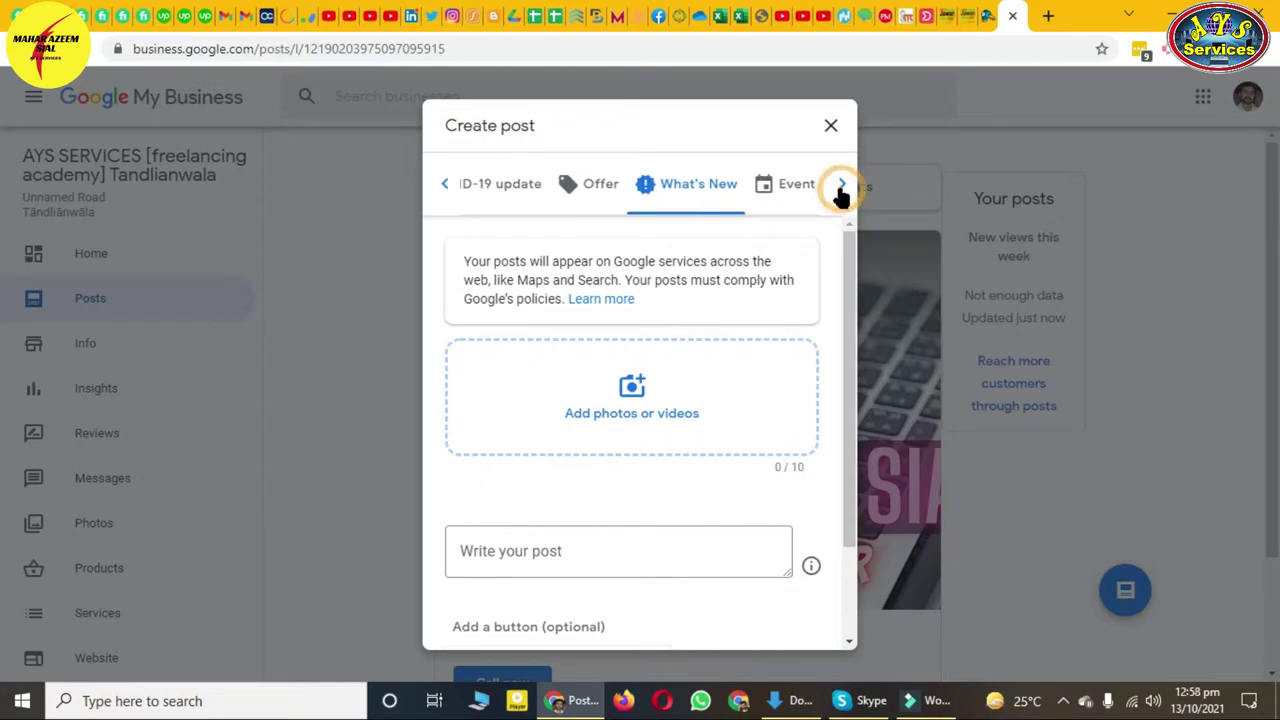
{"action": "left_click", "coordinate": [842, 186]}
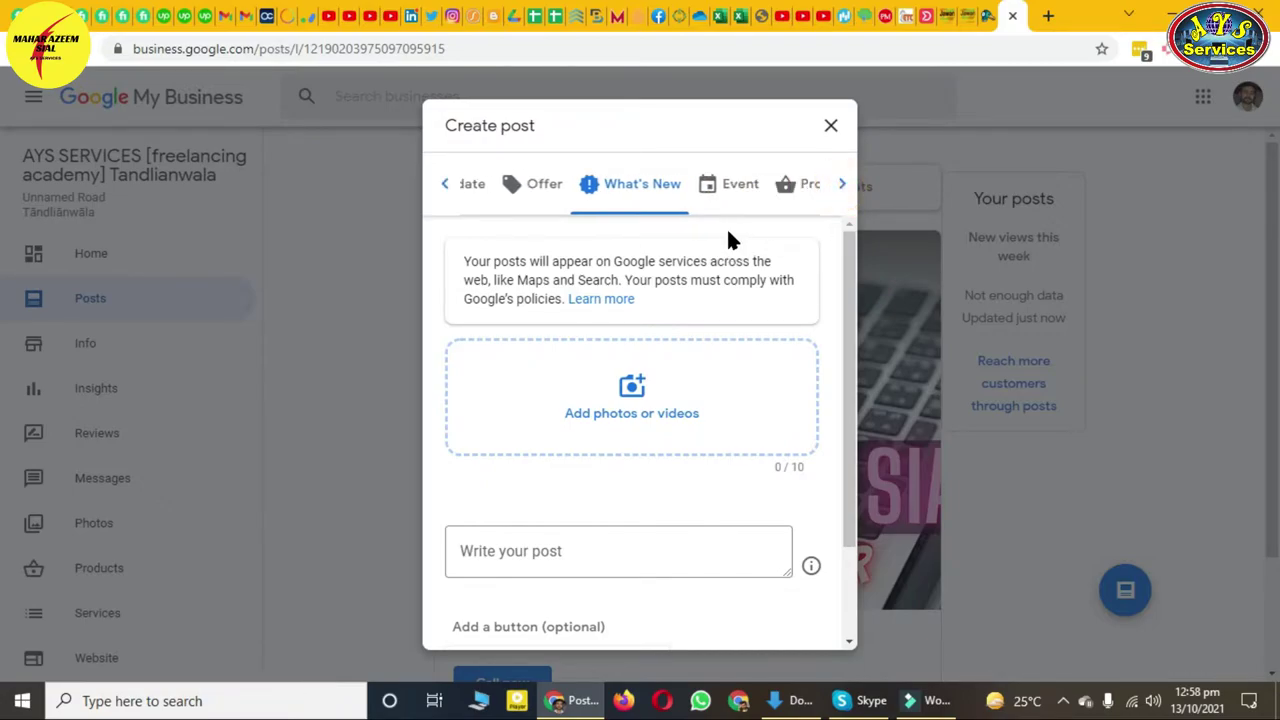
{"action": "left_click", "coordinate": [736, 186]}
{"action": "scroll", "coordinate": [669, 431], "scroll_direction": "down", "scroll_amount": 5}
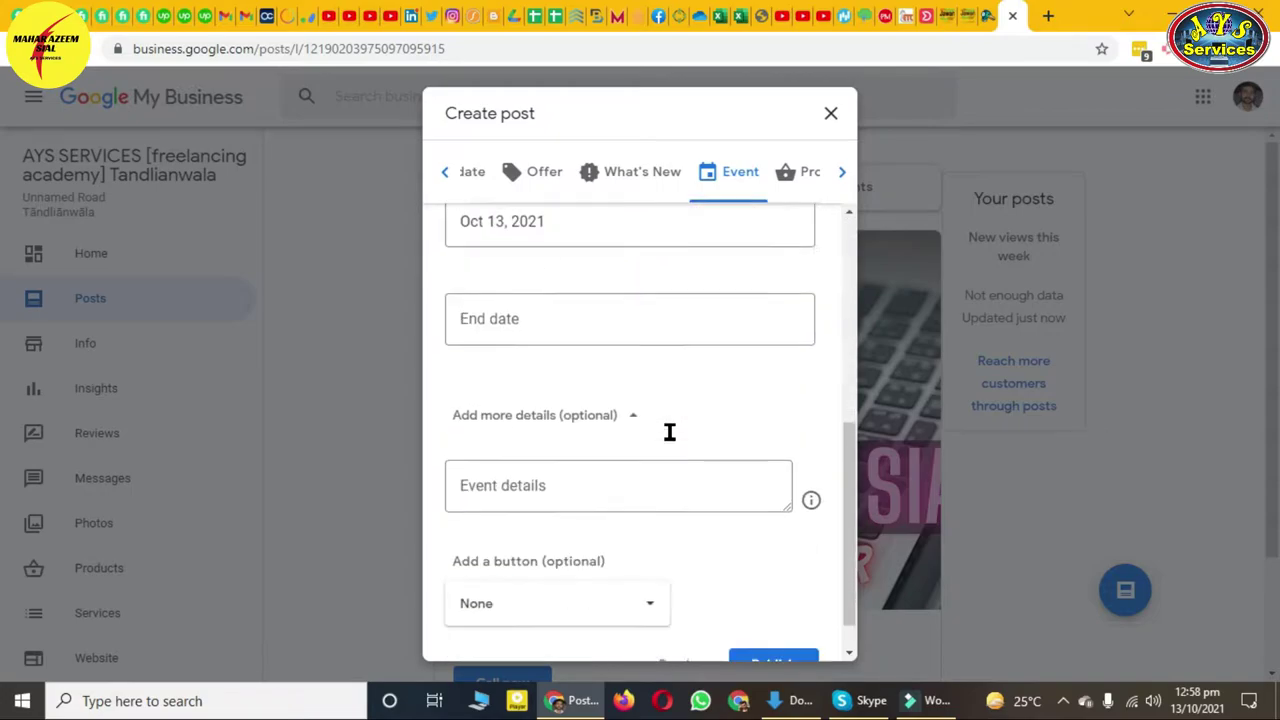
{"action": "scroll", "coordinate": [654, 437], "scroll_direction": "up", "scroll_amount": 3}
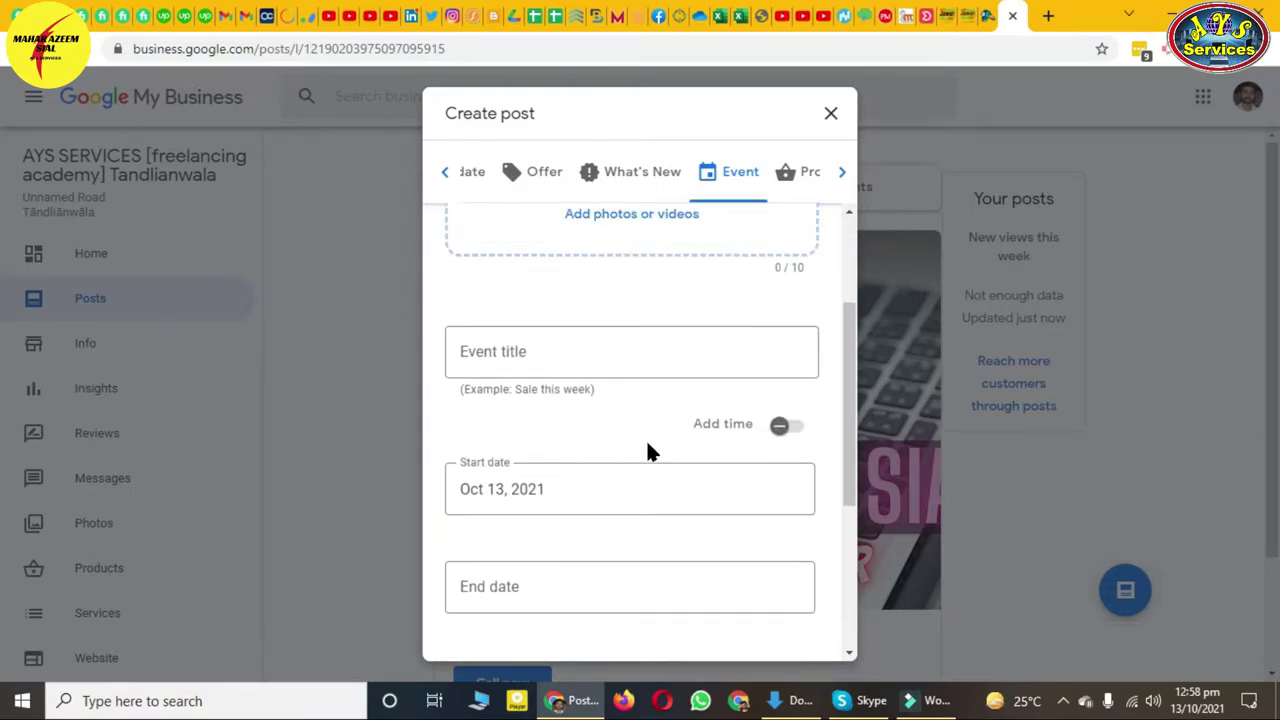
Switch the post type to Product and examine its photo, product name and category fields.
{"action": "left_click", "coordinate": [806, 188]}
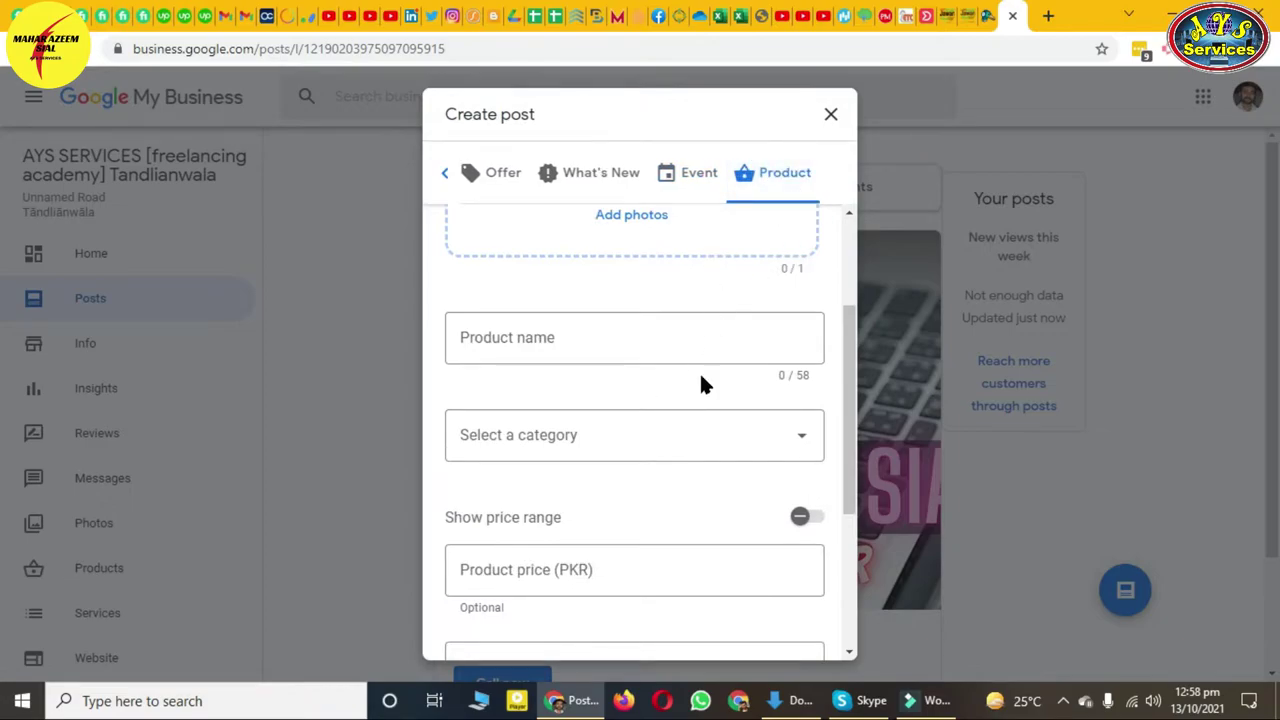
{"action": "scroll", "coordinate": [711, 460], "scroll_direction": "up", "scroll_amount": 2}
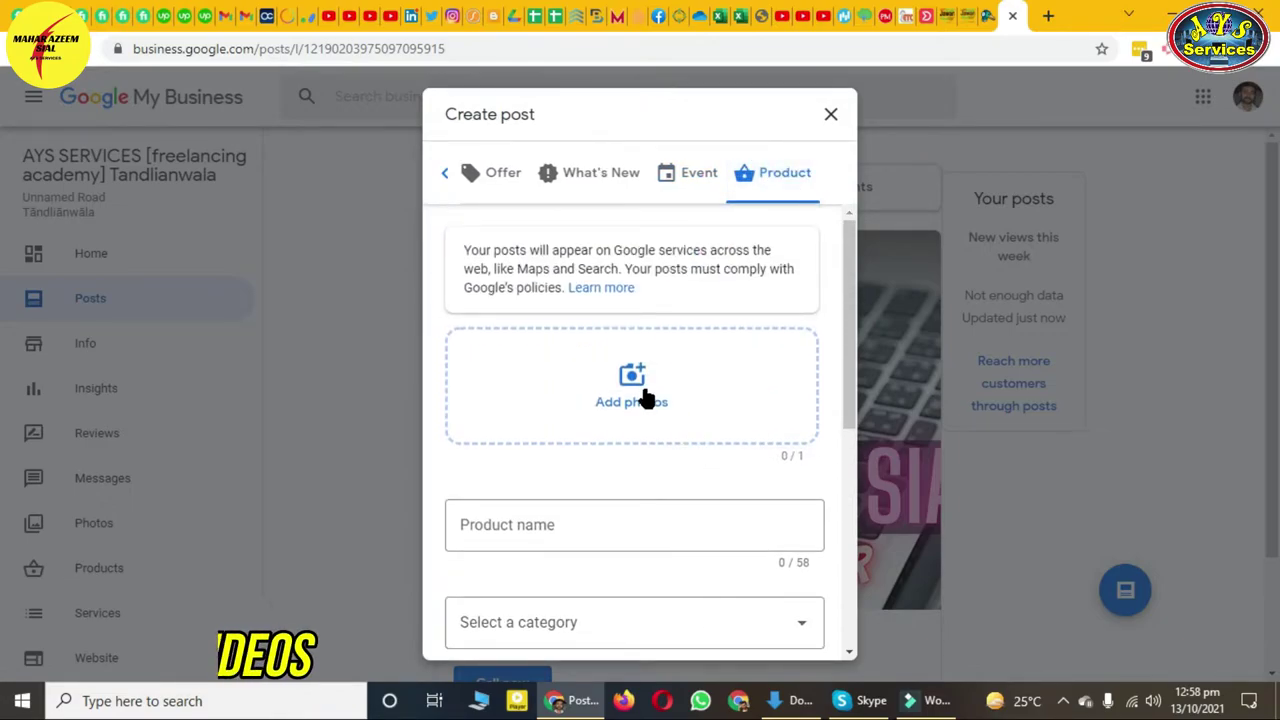
{"action": "scroll", "coordinate": [646, 397], "scroll_direction": "down", "scroll_amount": 2}
{"action": "left_click", "coordinate": [606, 332]}
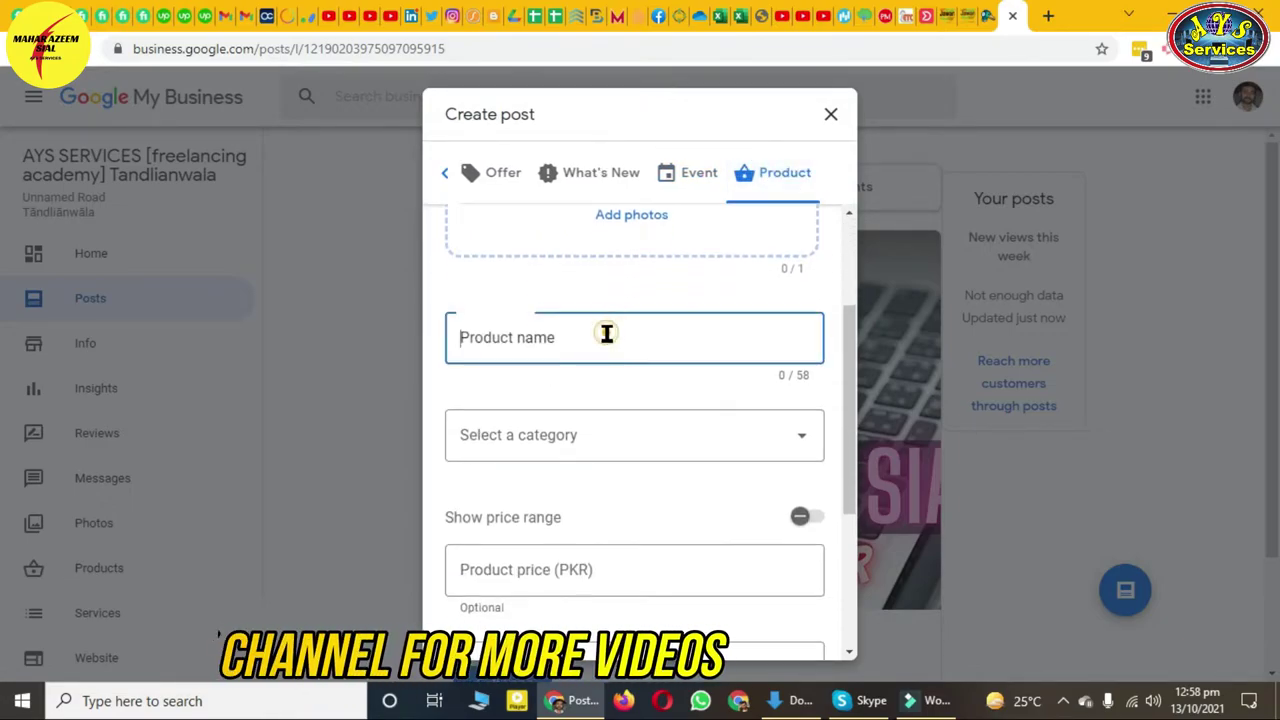
{"action": "left_click", "coordinate": [645, 432]}
{"action": "left_click", "coordinate": [660, 386]}
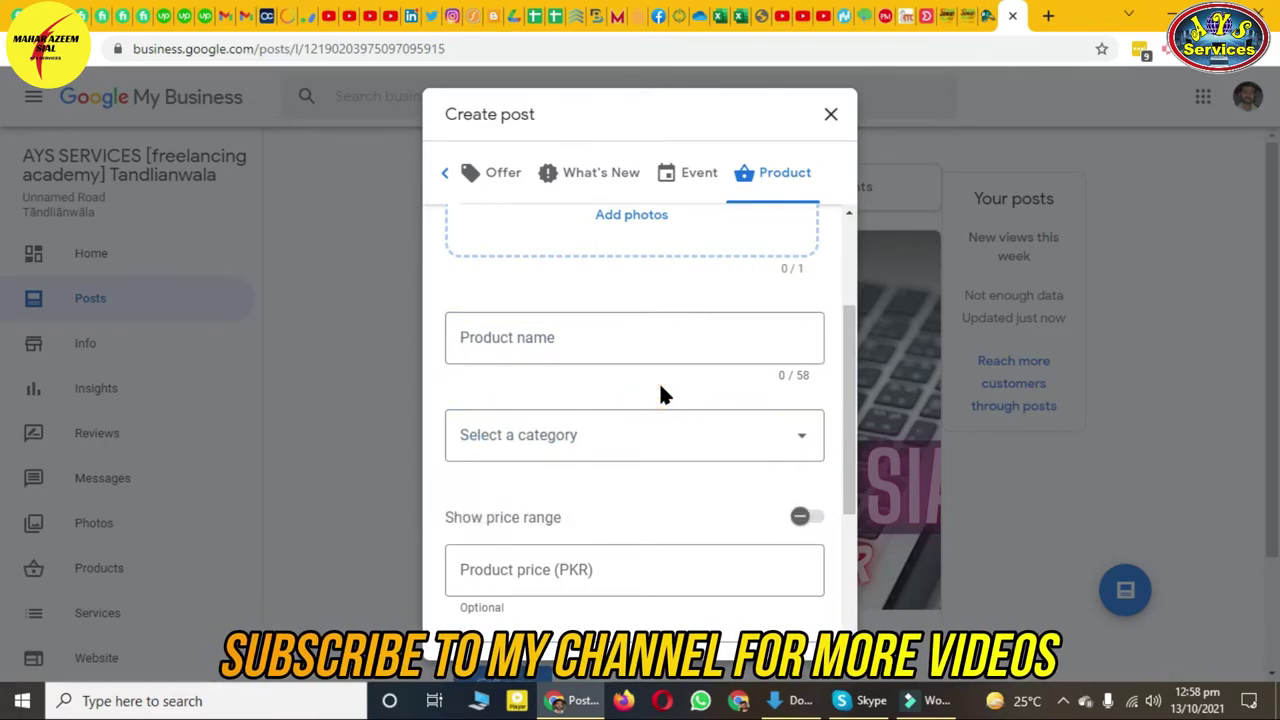
{"action": "scroll", "coordinate": [667, 398], "scroll_direction": "down", "scroll_amount": 2}
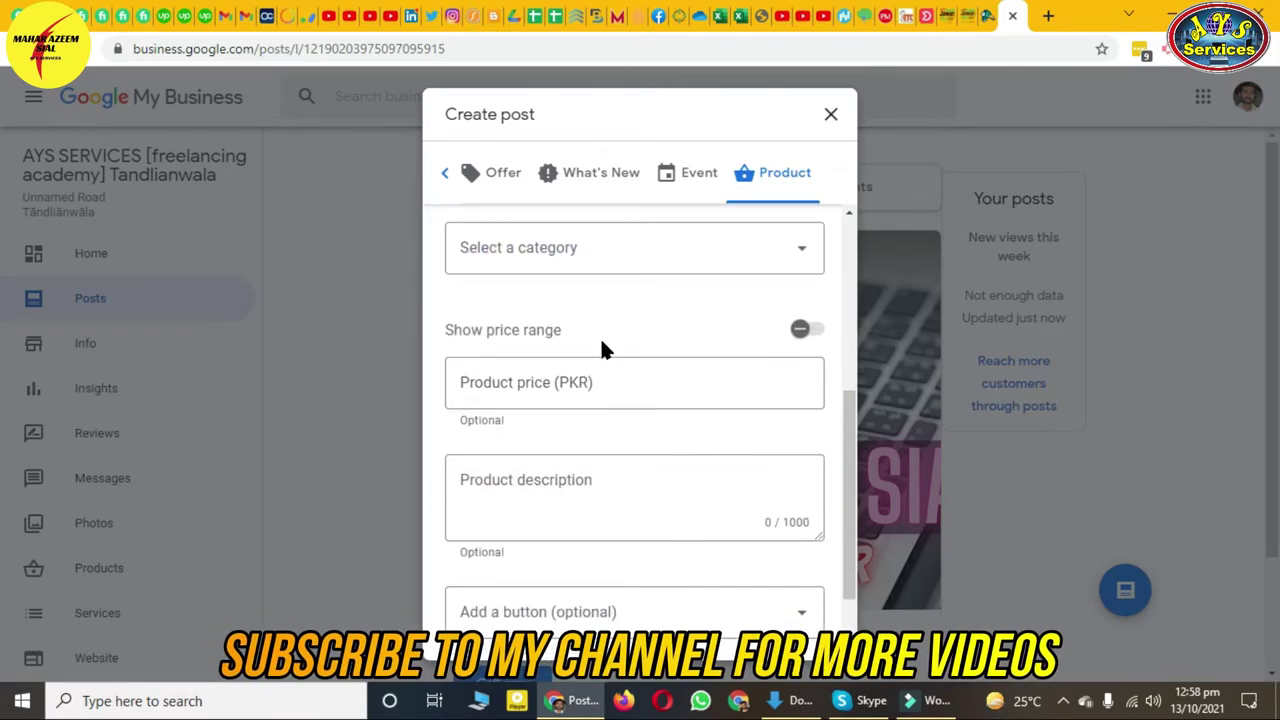
Turn on the product's price range to check the minimum and maximum price fields, and turn it back off.
{"action": "left_click", "coordinate": [810, 336]}
{"action": "left_click", "coordinate": [812, 336]}
{"action": "left_click", "coordinate": [803, 331]}
{"action": "left_click", "coordinate": [500, 389]}
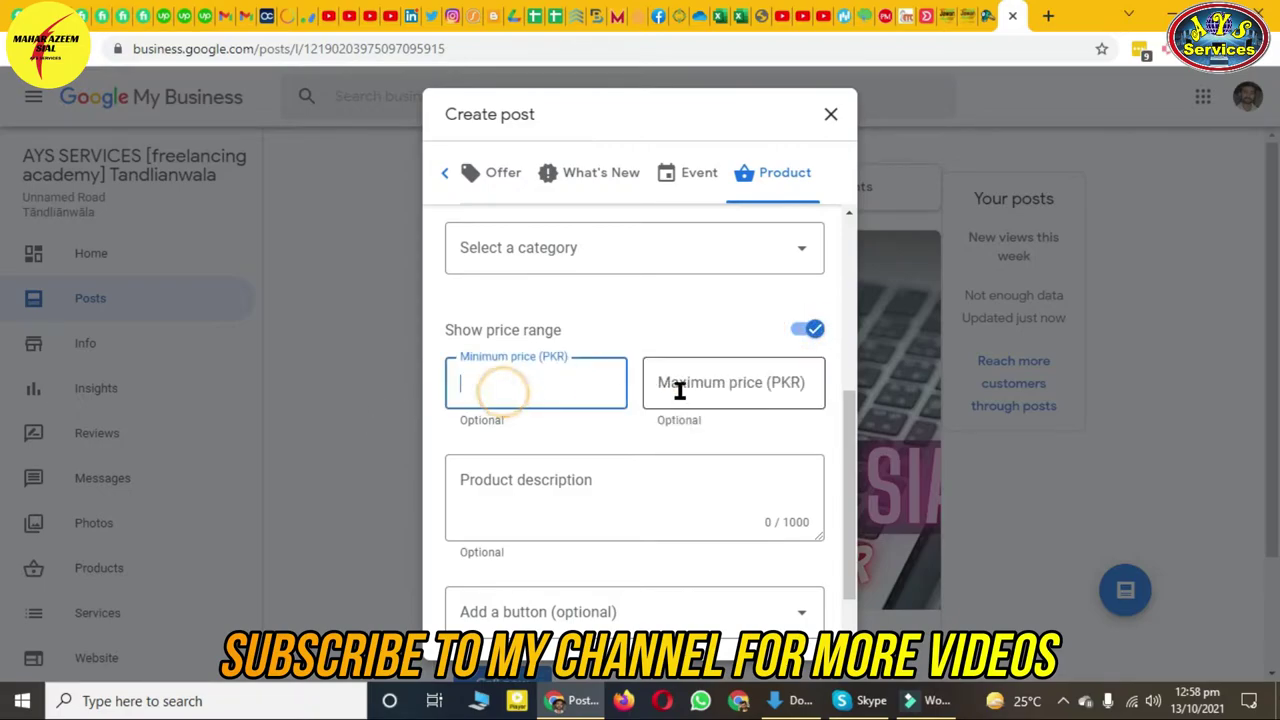
{"action": "left_click", "coordinate": [686, 388]}
{"action": "left_click", "coordinate": [808, 331]}
Check the product description field and open the list of optional buttons for the product post.
{"action": "scroll", "coordinate": [608, 446], "scroll_direction": "down", "scroll_amount": 1}
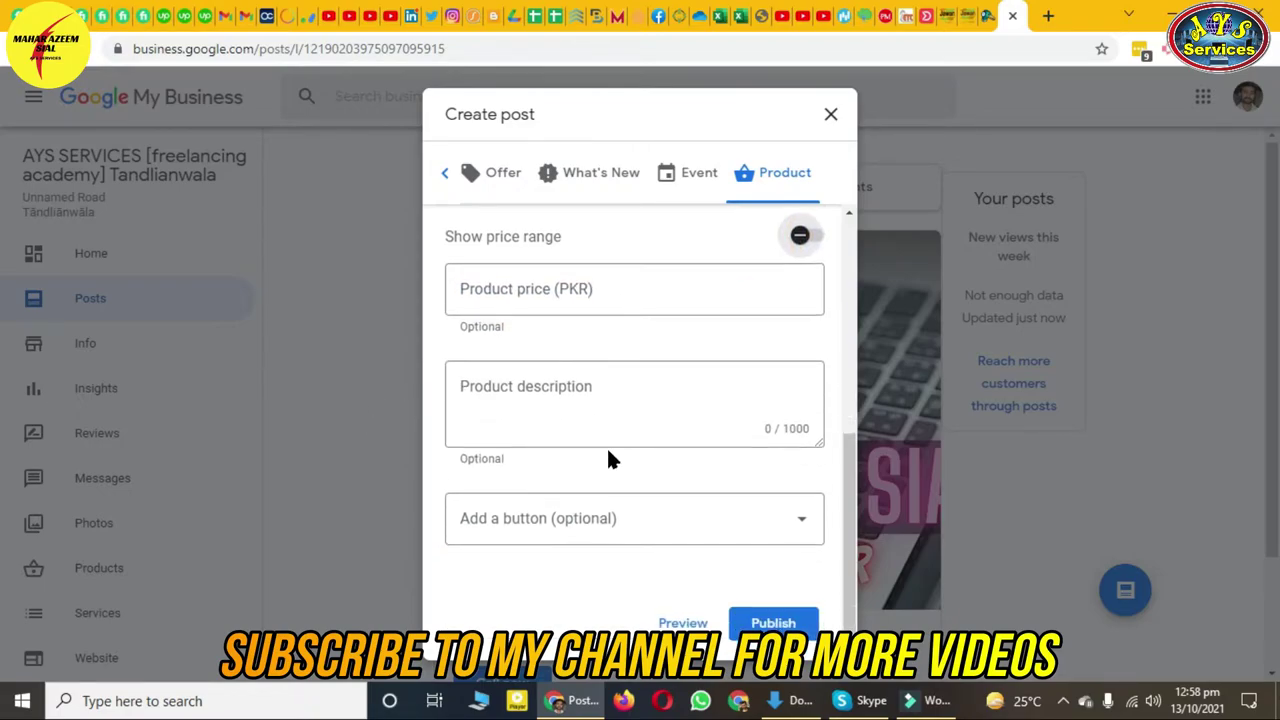
{"action": "left_click", "coordinate": [600, 405]}
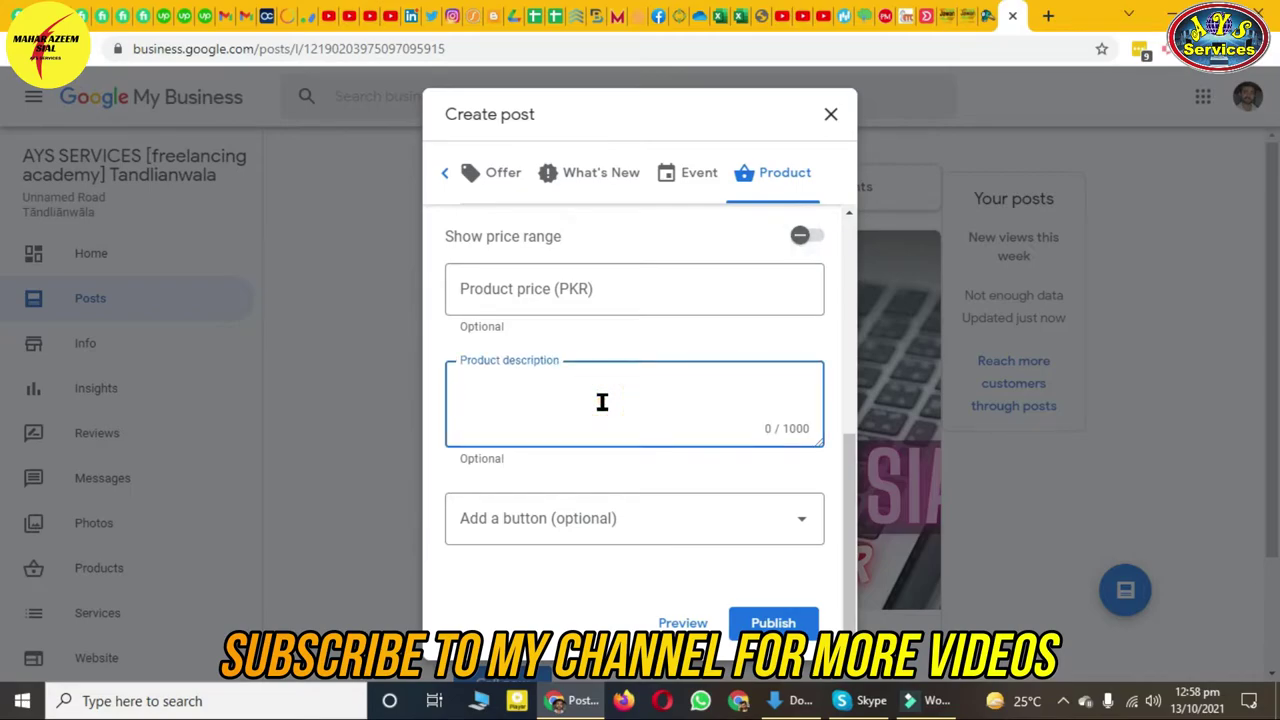
{"action": "left_click", "coordinate": [740, 525]}
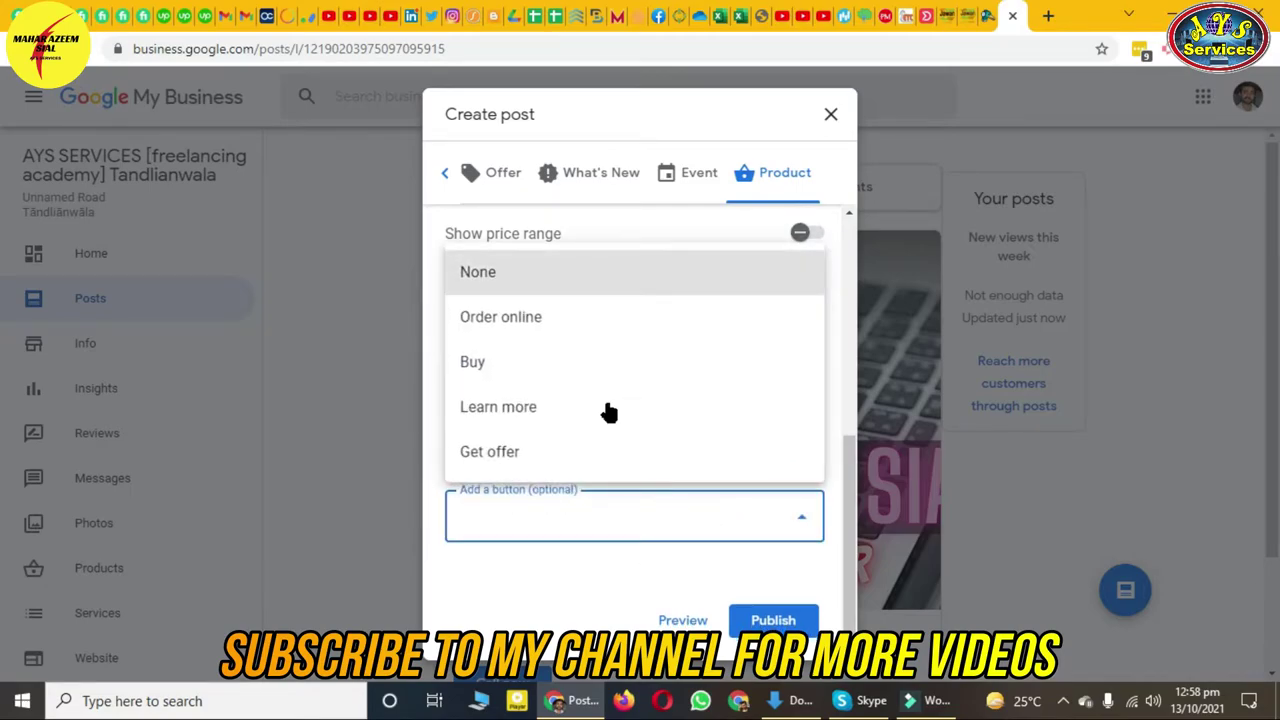